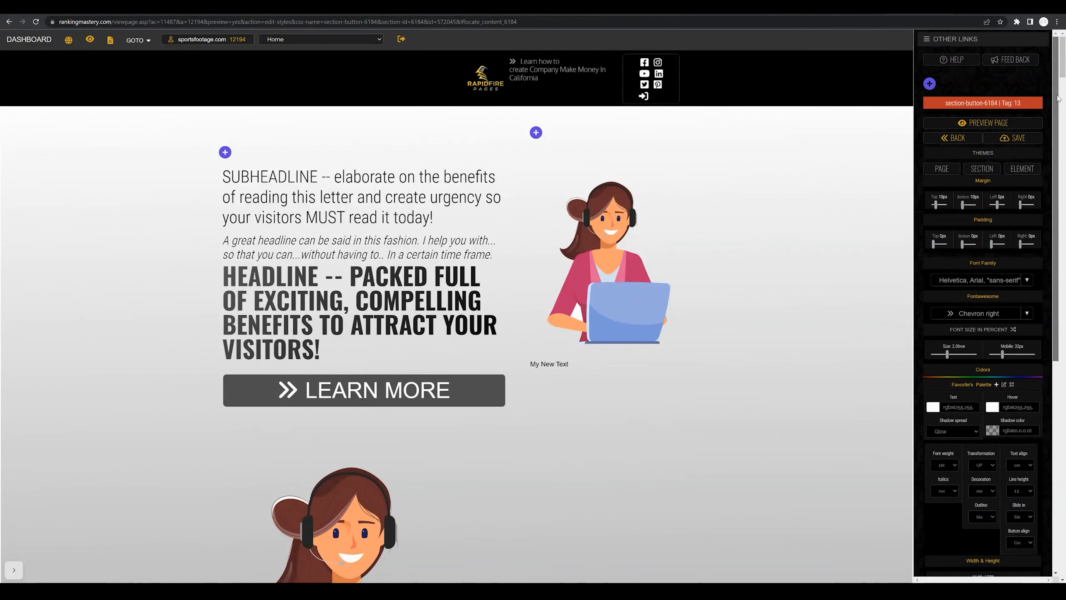
# Set the LEARN MORE button's font family to Impact.
pyautogui.scroll(-8, 1057, 333)
pyautogui.scroll(8, 978, 204)
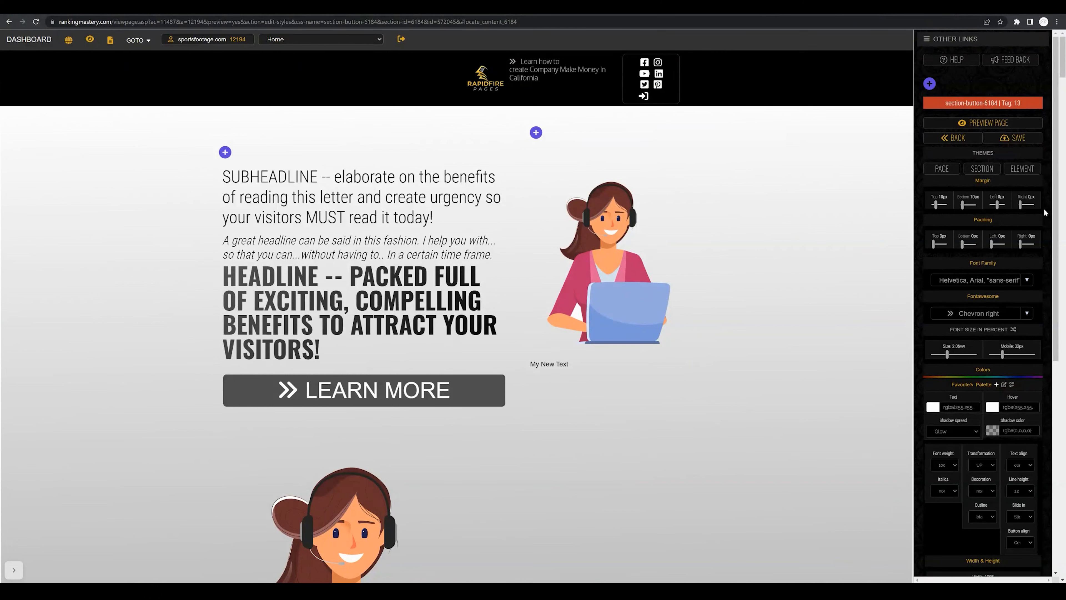
pyautogui.scroll(-3, 1045, 212)
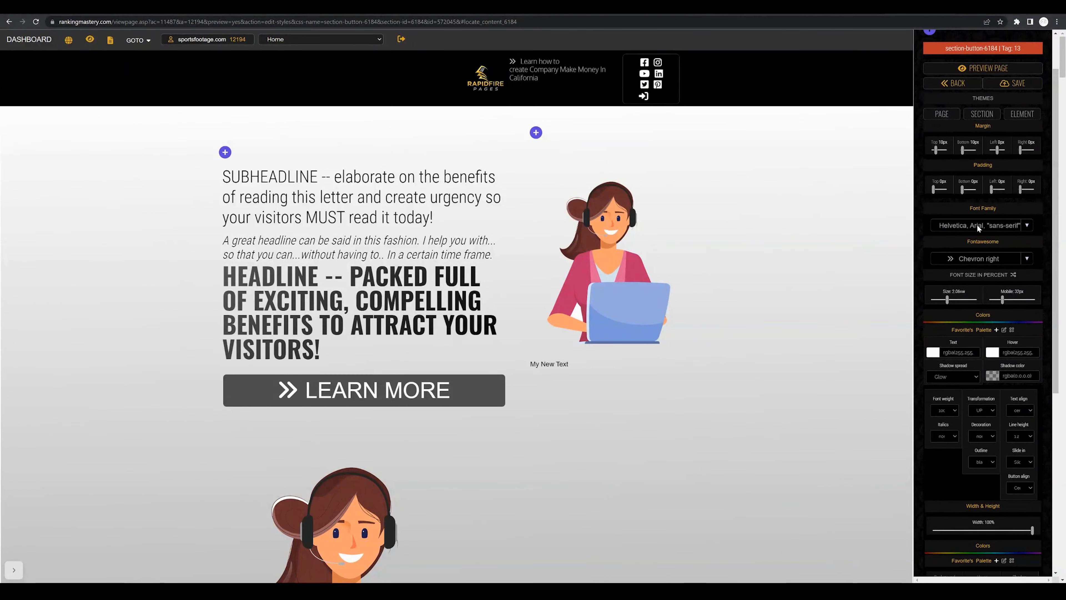
pyautogui.click(1027, 225)
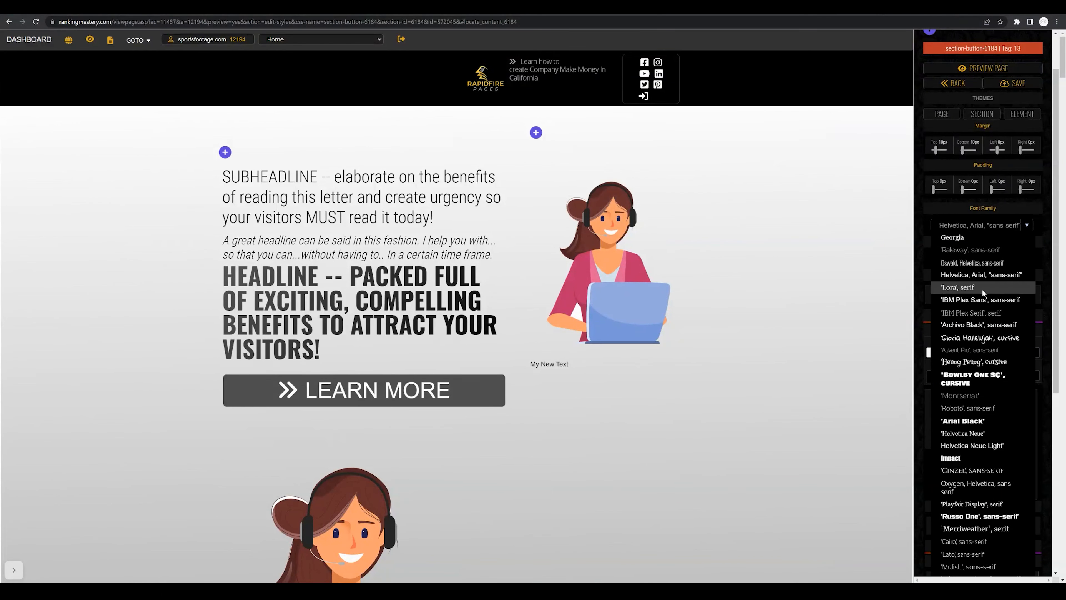
pyautogui.click(951, 459)
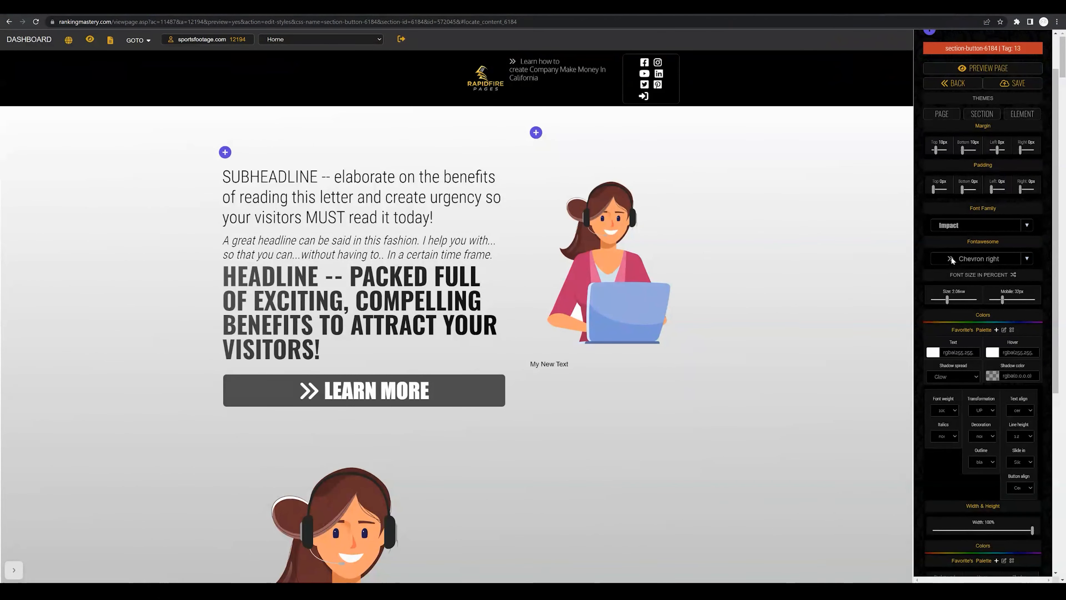
# Switch the LEARN MORE button's Fontawesome icon to Email and slightly increase its font size.
pyautogui.click(1027, 258)
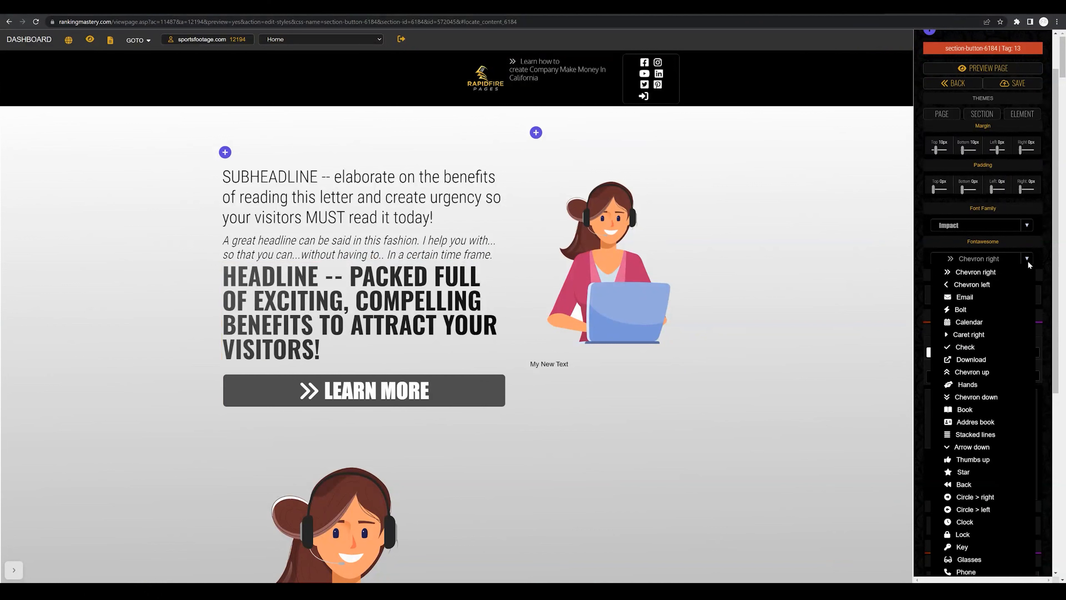
pyautogui.click(963, 298)
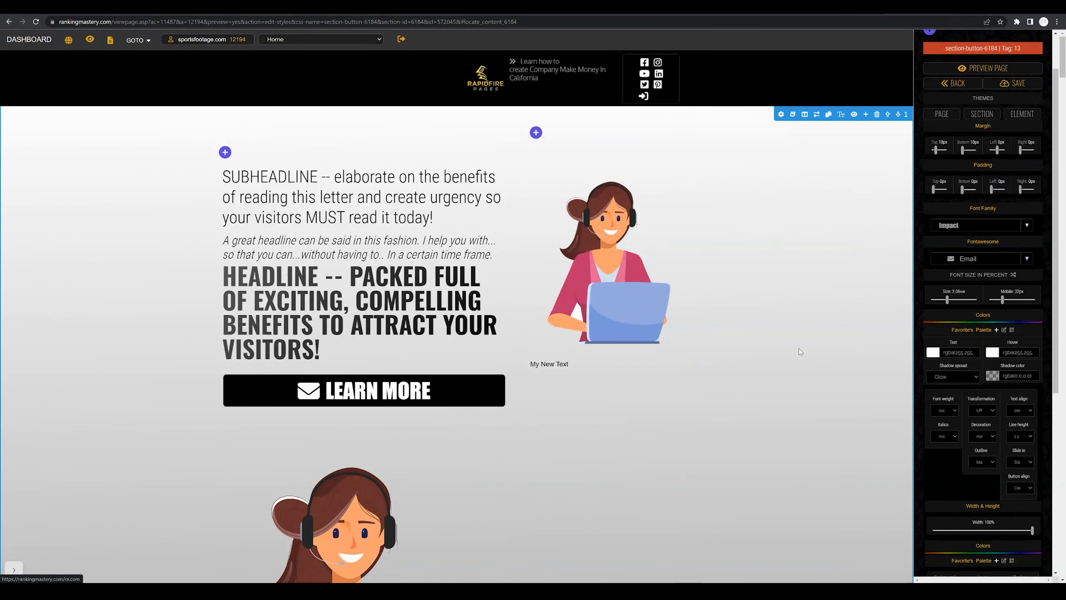
pyautogui.scroll(-2, 947, 222)
pyautogui.moveTo(947, 222); pyautogui.dragTo(955, 222)
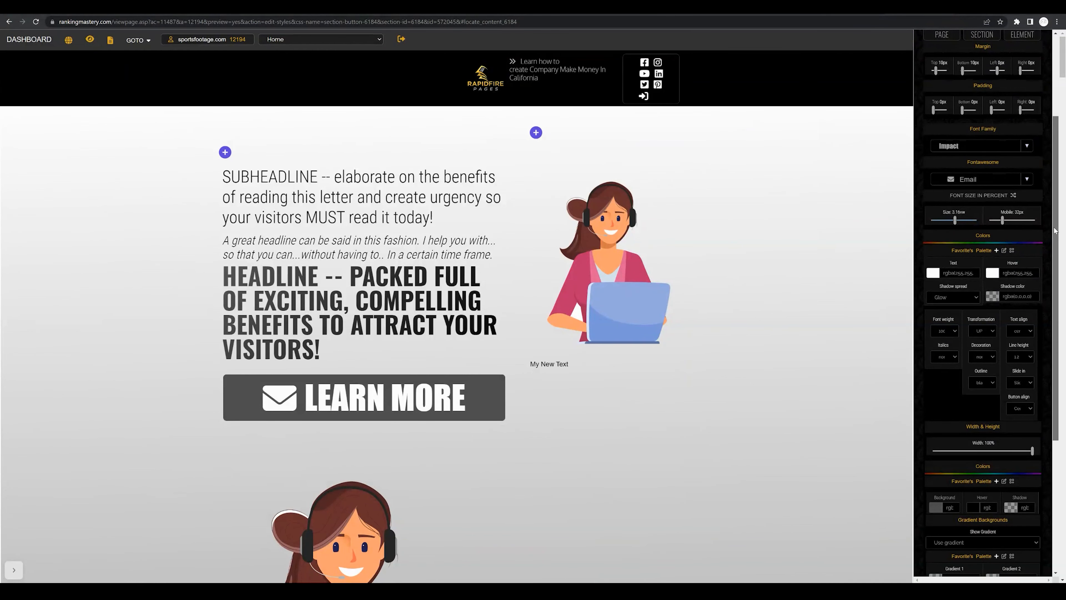
# Try bright red as the LEARN MORE button's text colour.
pyautogui.scroll(-1, 1054, 230)
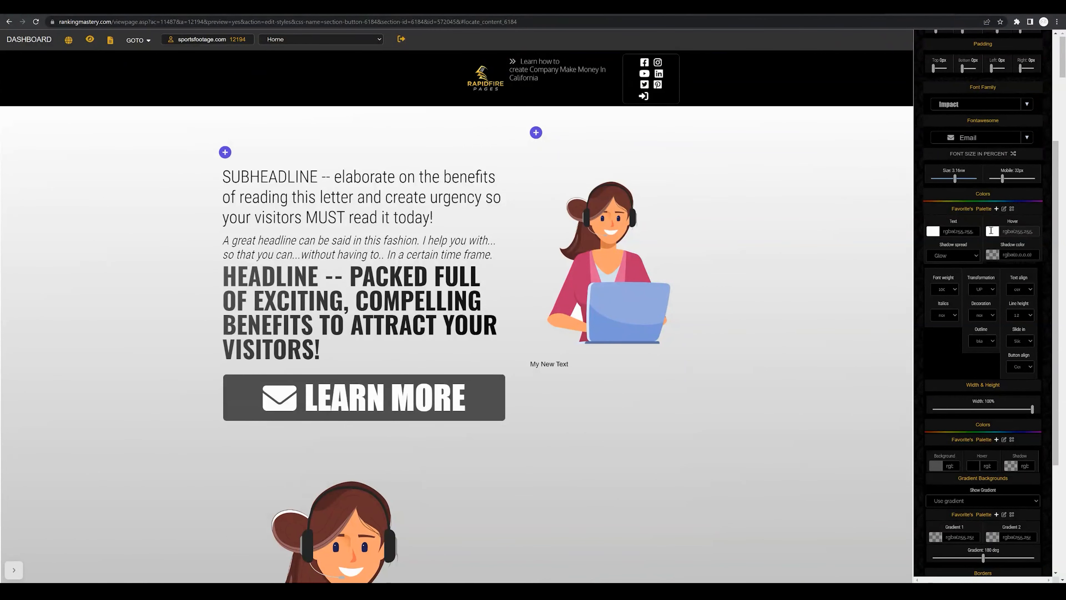
pyautogui.click(939, 232)
pyautogui.click(945, 252)
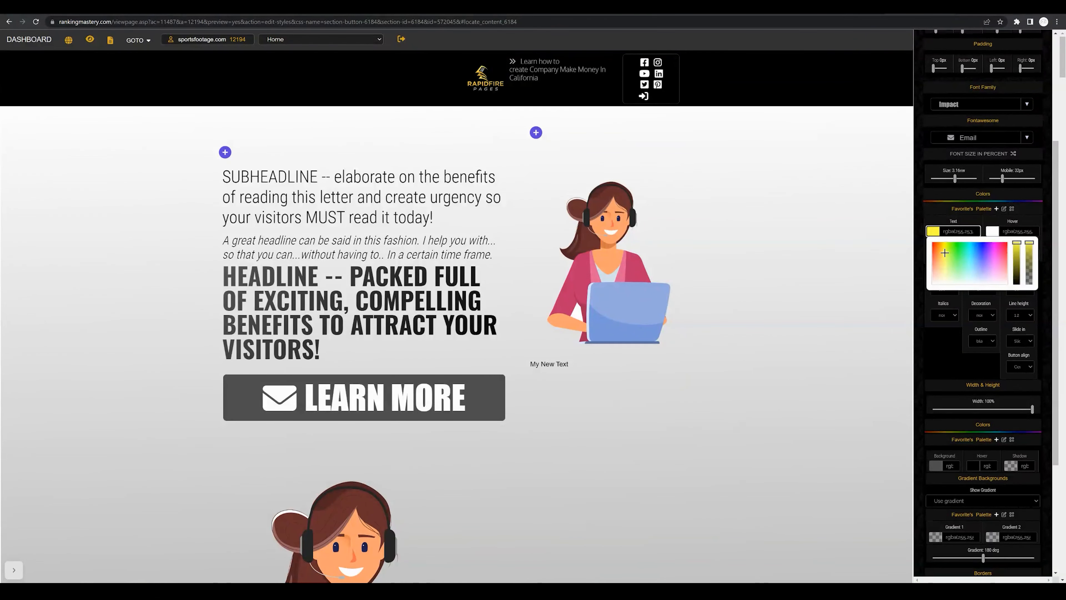
pyautogui.moveTo(944, 252); pyautogui.dragTo(926, 237)
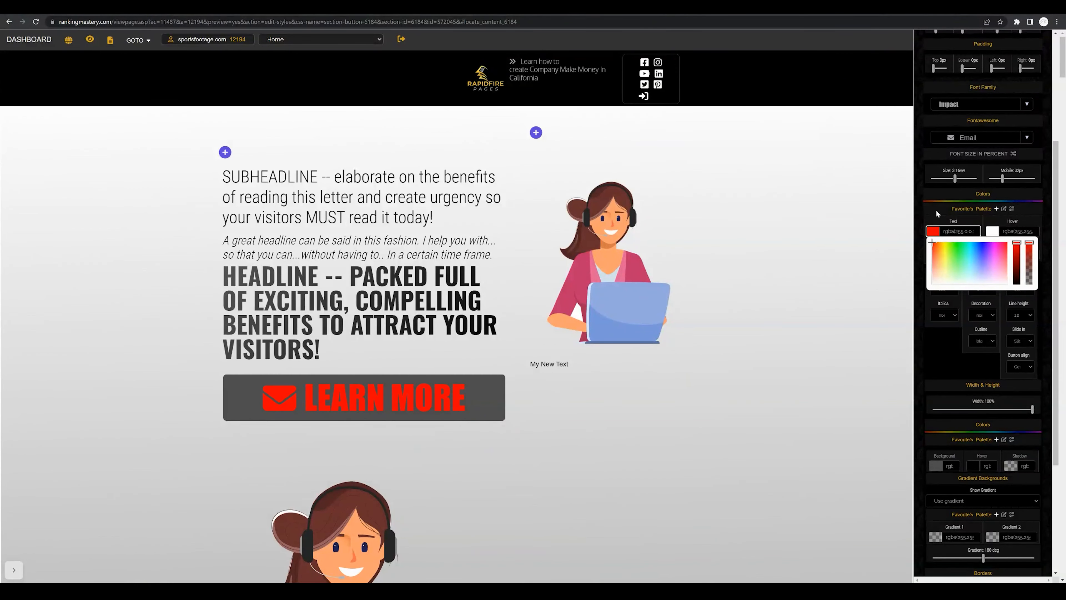
pyautogui.click(934, 231)
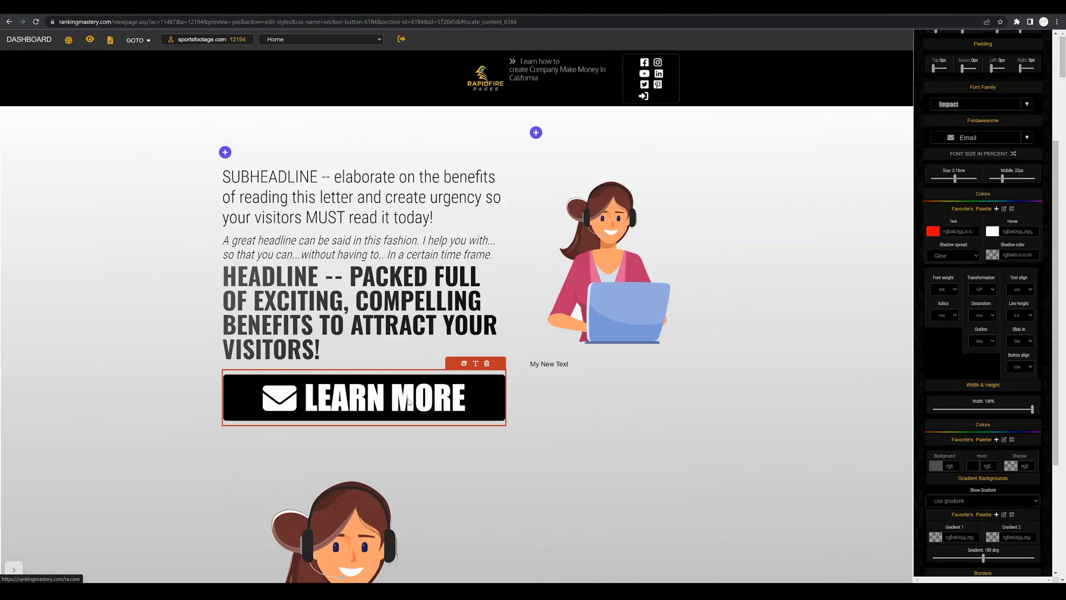
# Restore the LEARN MORE button's text colour to white.
pyautogui.click(963, 231)
pyautogui.moveTo(939, 264); pyautogui.dragTo(909, 305)
pyautogui.click(1037, 213)
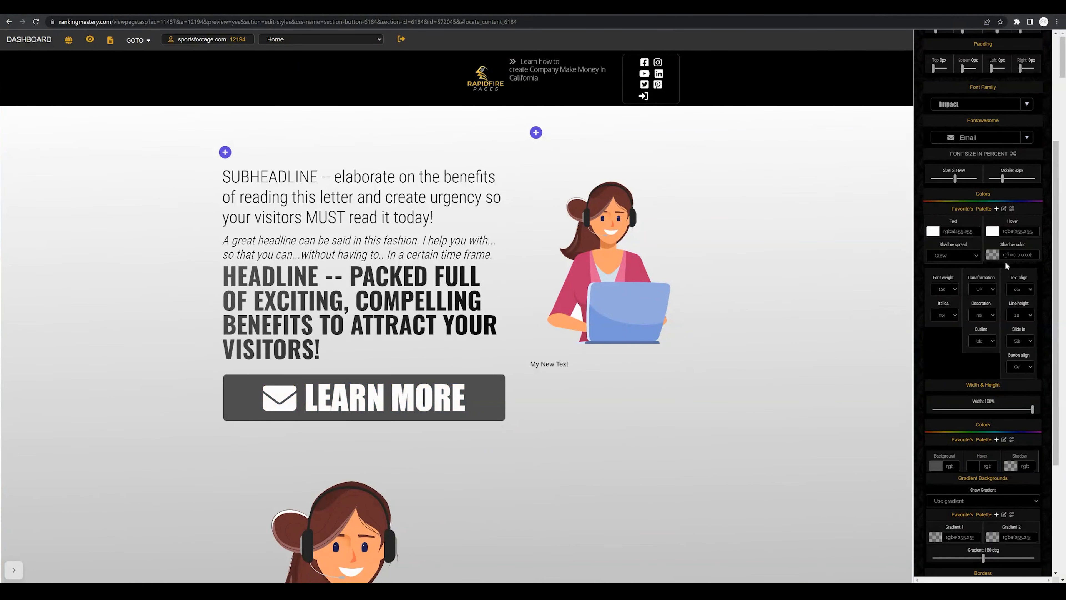
pyautogui.click(961, 256)
pyautogui.click(961, 255)
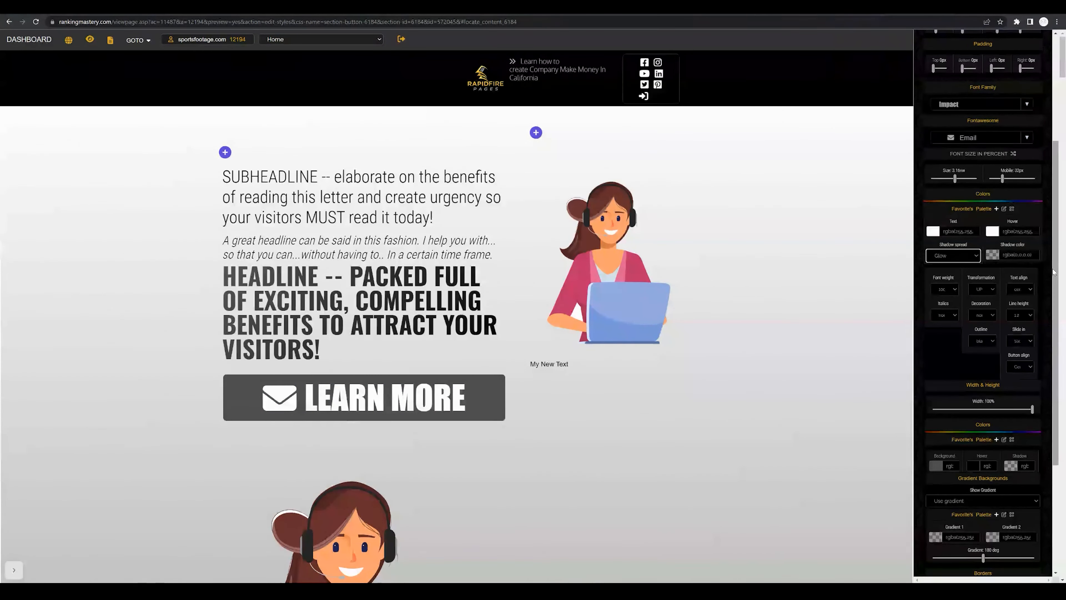
pyautogui.scroll(-1, 961, 247)
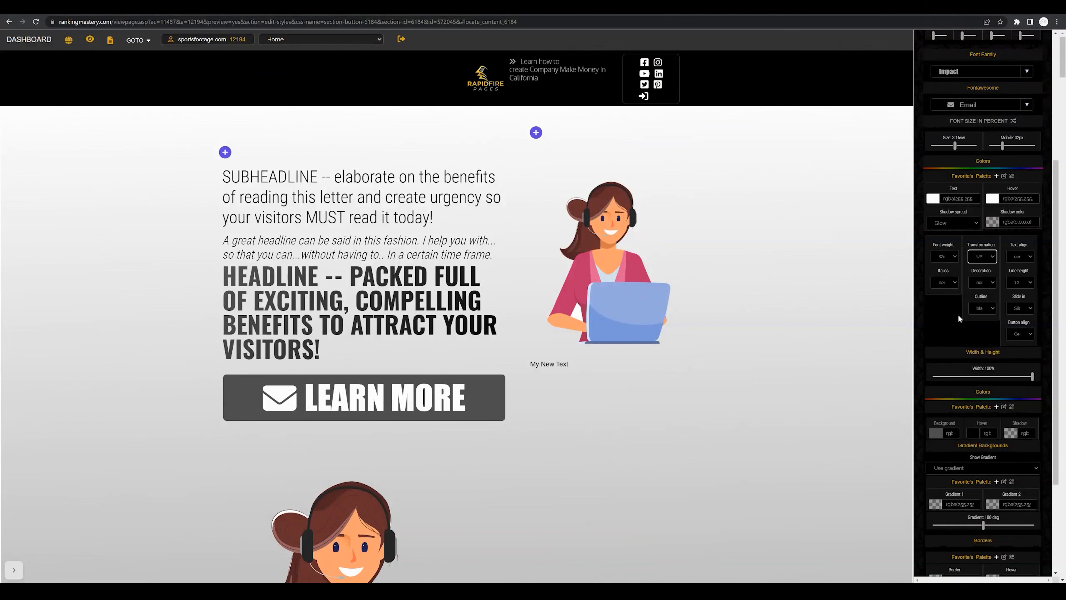
pyautogui.moveTo(1057, 297); pyautogui.dragTo(1057, 312)
pyautogui.scroll(-3, 980, 249)
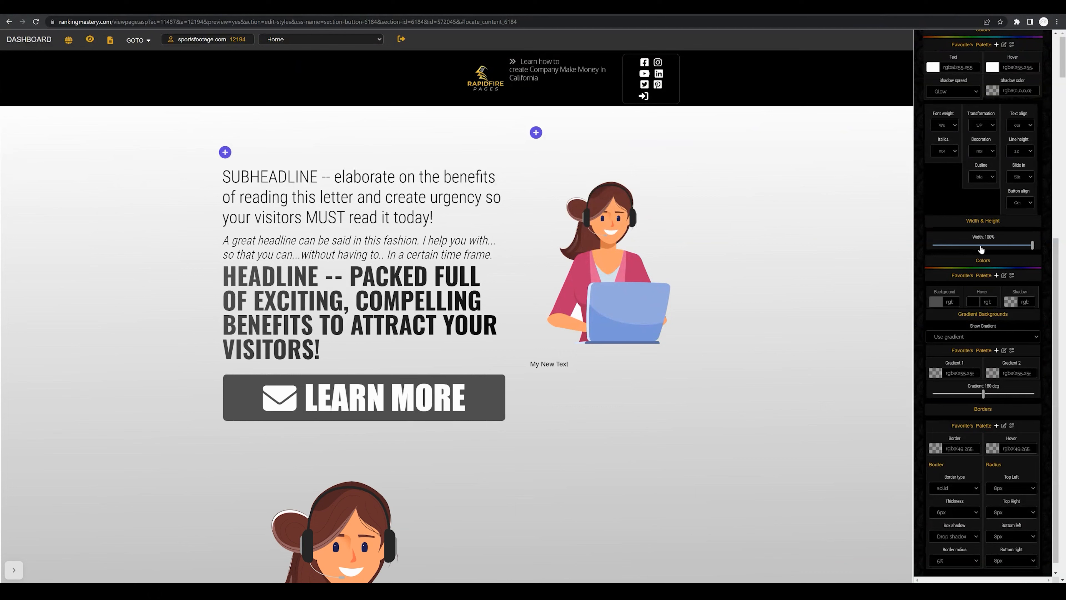
pyautogui.moveTo(1028, 242); pyautogui.dragTo(1055, 270)
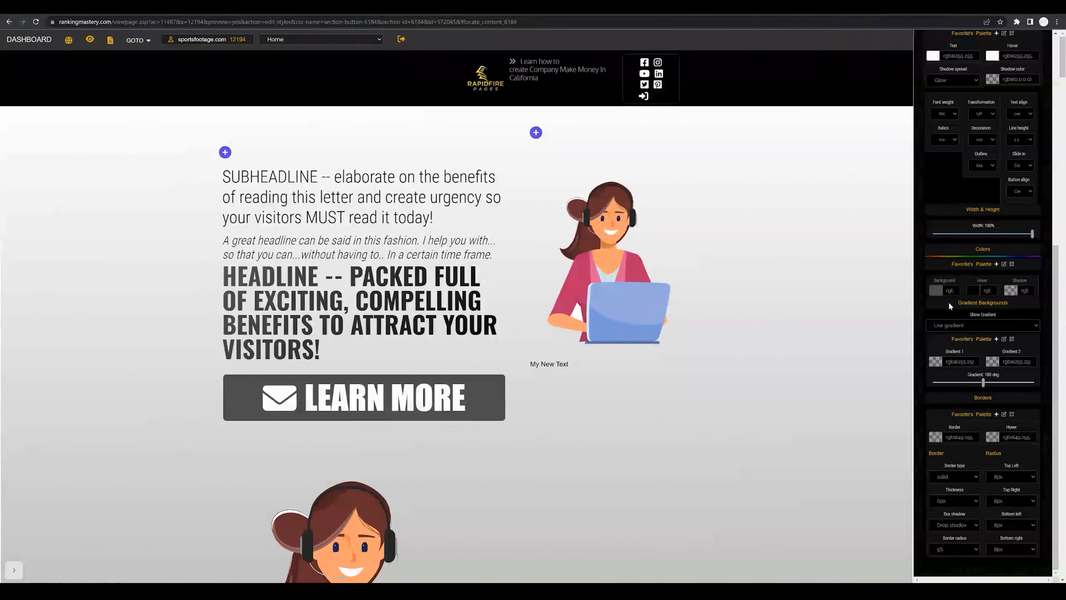
# Set the button's background colour to solid black and pick a fully transparent yellow as its shadow colour.
pyautogui.click(936, 290)
pyautogui.moveTo(1020, 331); pyautogui.dragTo(1019, 343)
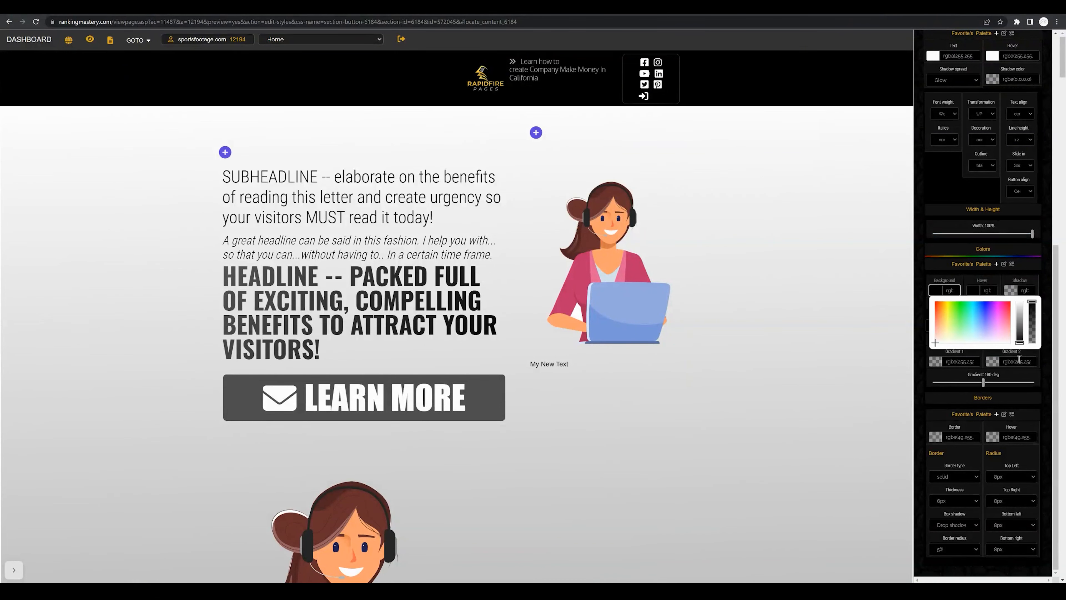
pyautogui.click(928, 278)
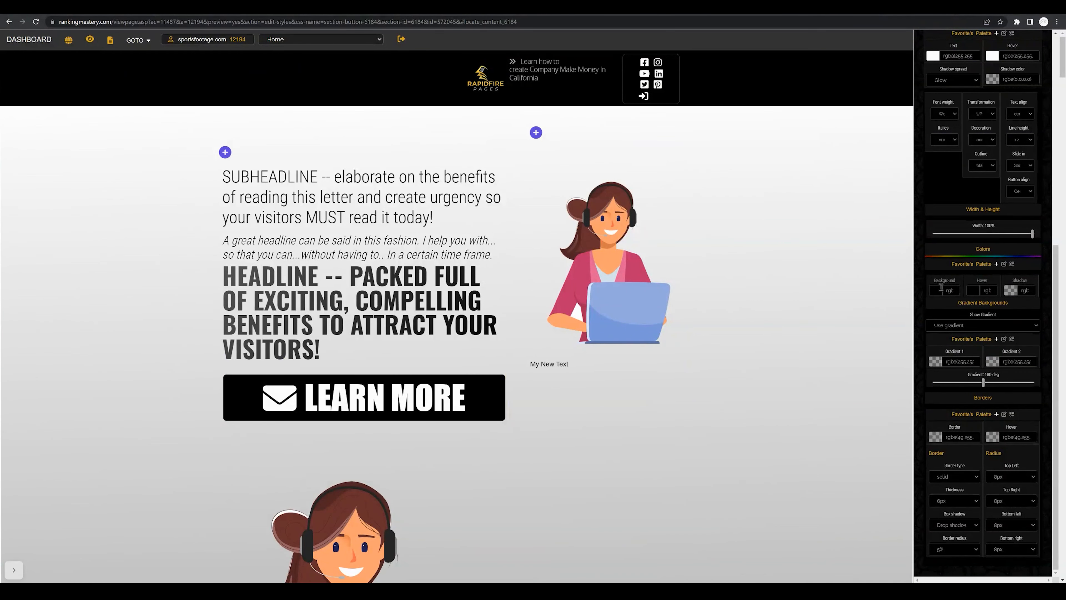
pyautogui.click(1033, 291)
pyautogui.click(941, 316)
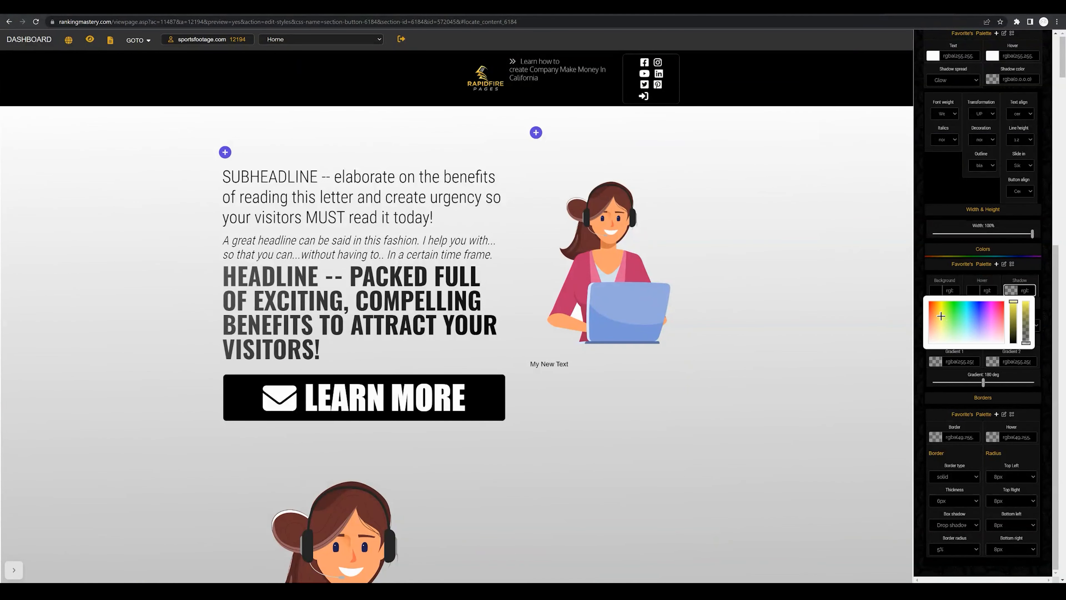
pyautogui.click(1052, 337)
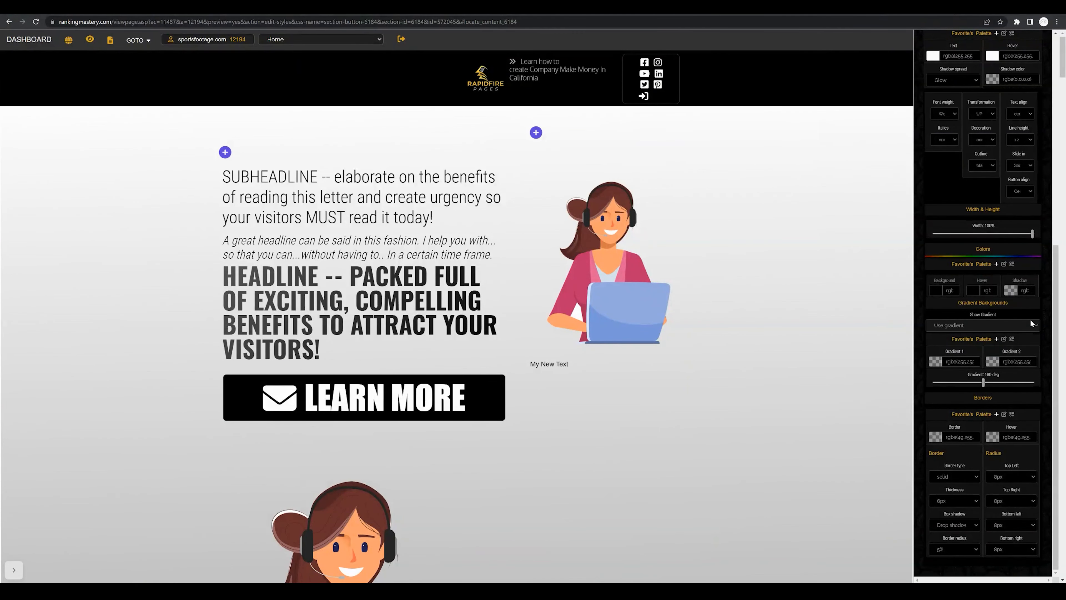
# Turn on the button's gradient background, with opaque black as Gradient 1 and mid-grey as Gradient 2.
pyautogui.click(1016, 326)
pyautogui.click(949, 346)
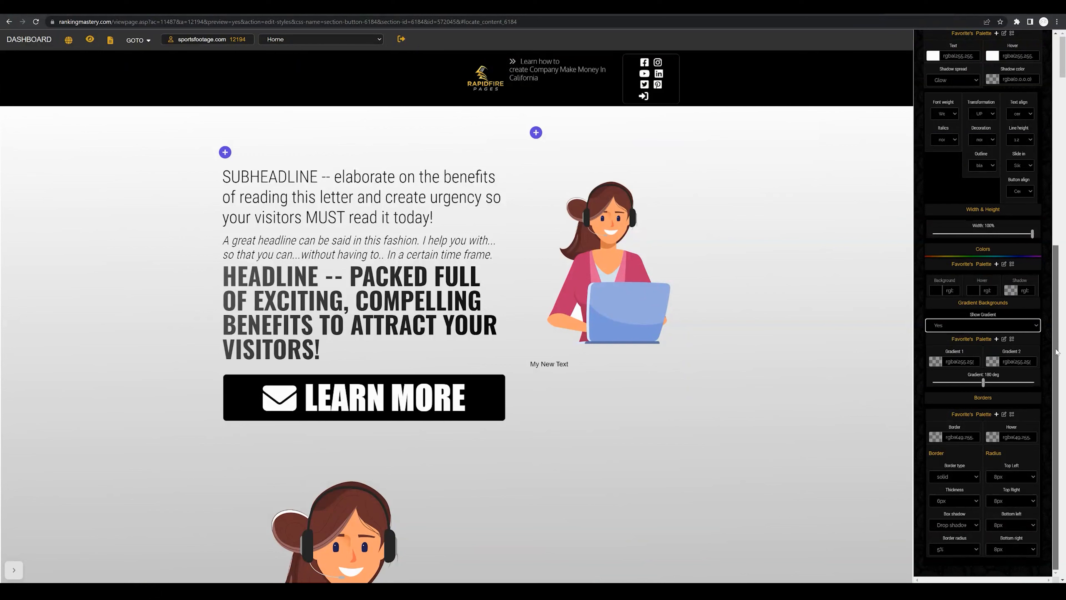
pyautogui.click(935, 361)
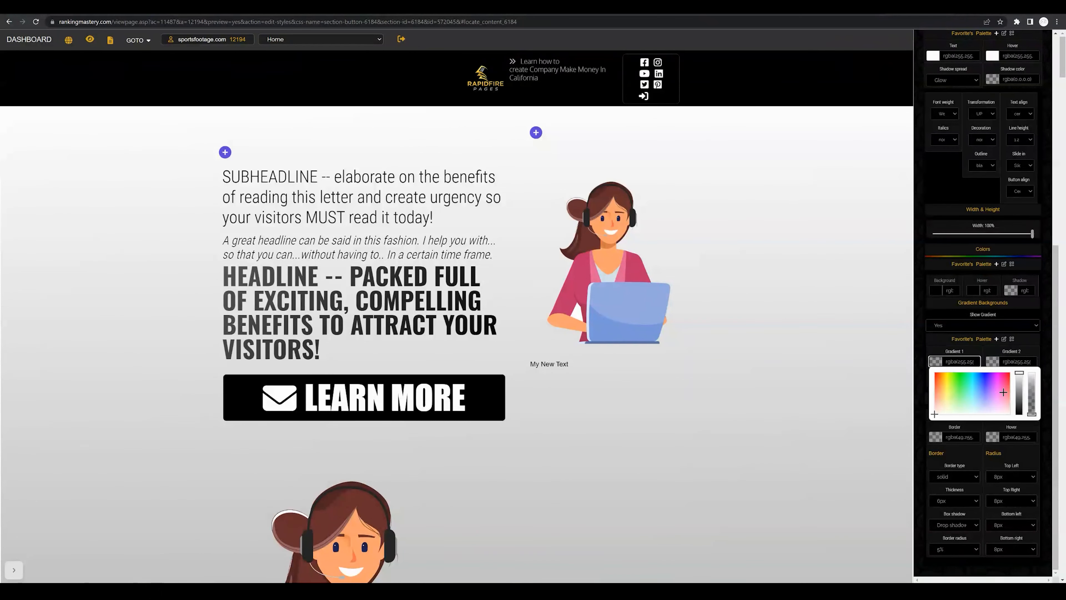
pyautogui.moveTo(1022, 377); pyautogui.dragTo(1034, 350)
pyautogui.click(1031, 348)
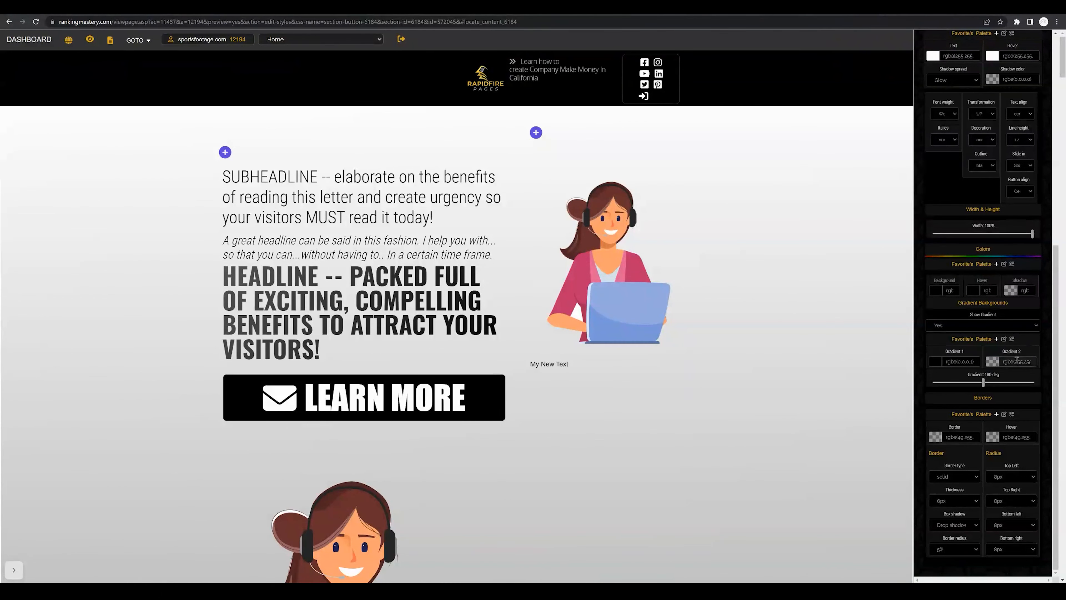
pyautogui.click(993, 362)
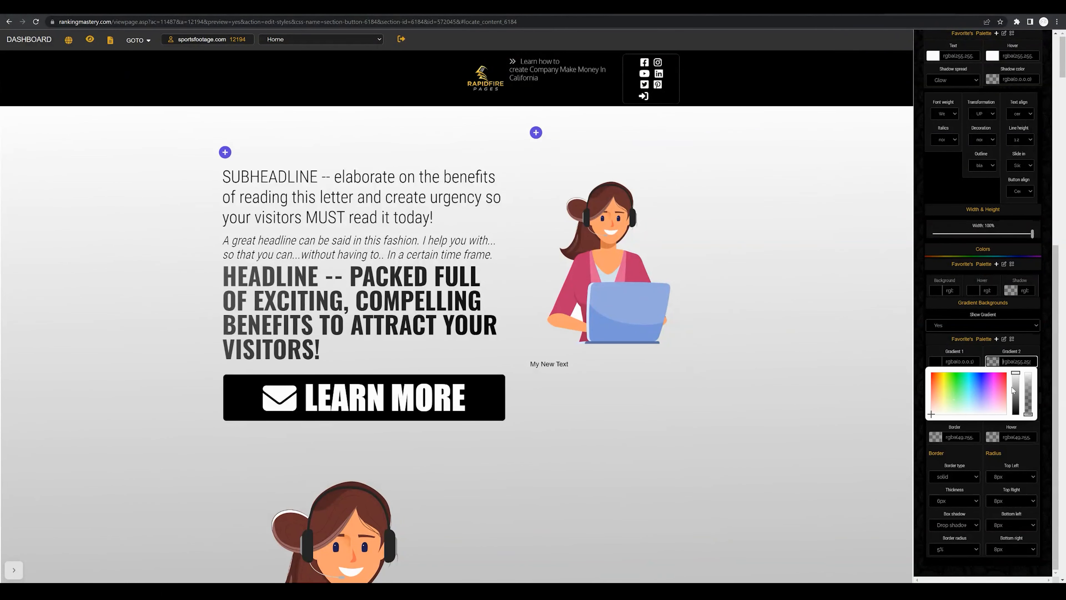
pyautogui.moveTo(1017, 379); pyautogui.dragTo(1033, 352)
pyautogui.click(1032, 347)
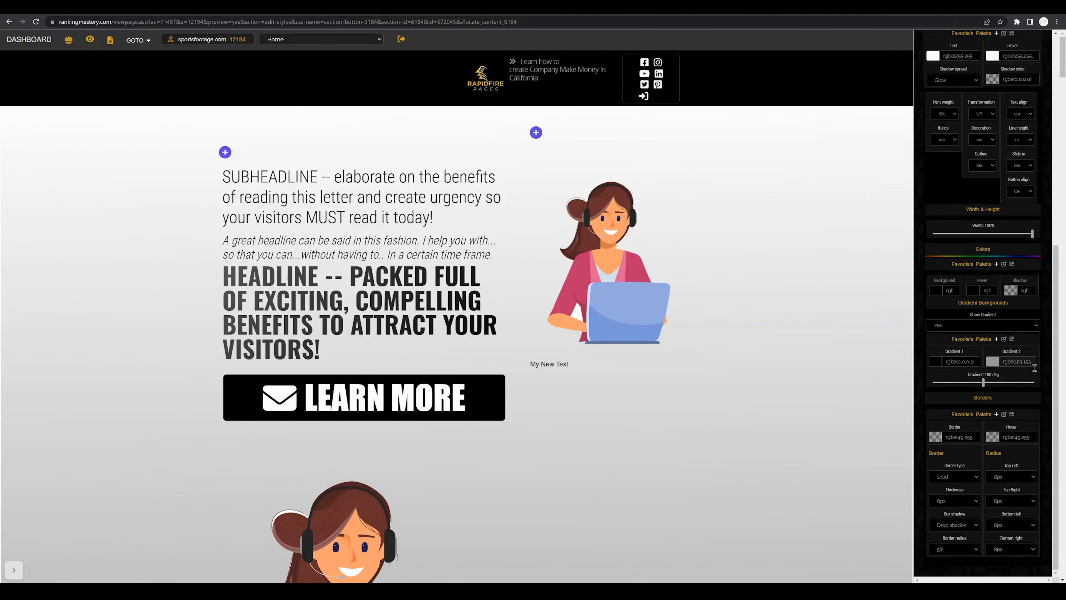
# Set the button's gradient angle to about 185 degrees and save the button styles.
pyautogui.moveTo(984, 388)
pyautogui.mouseDown()
pyautogui.moveTo(995, 389)
pyautogui.moveTo(985, 390)
pyautogui.mouseUp()
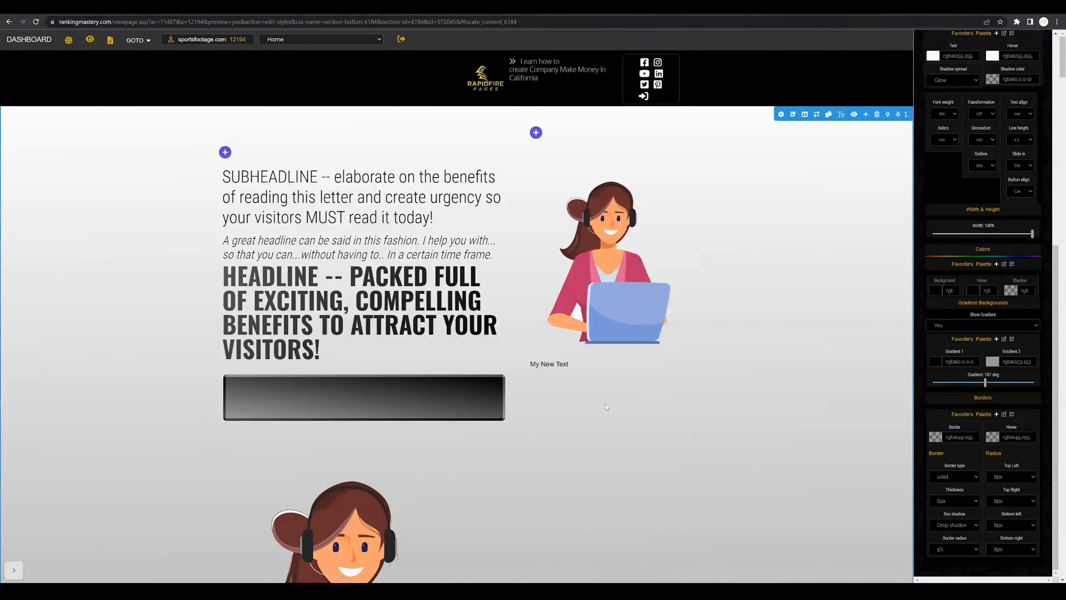
pyautogui.moveTo(986, 385); pyautogui.dragTo(986, 383)
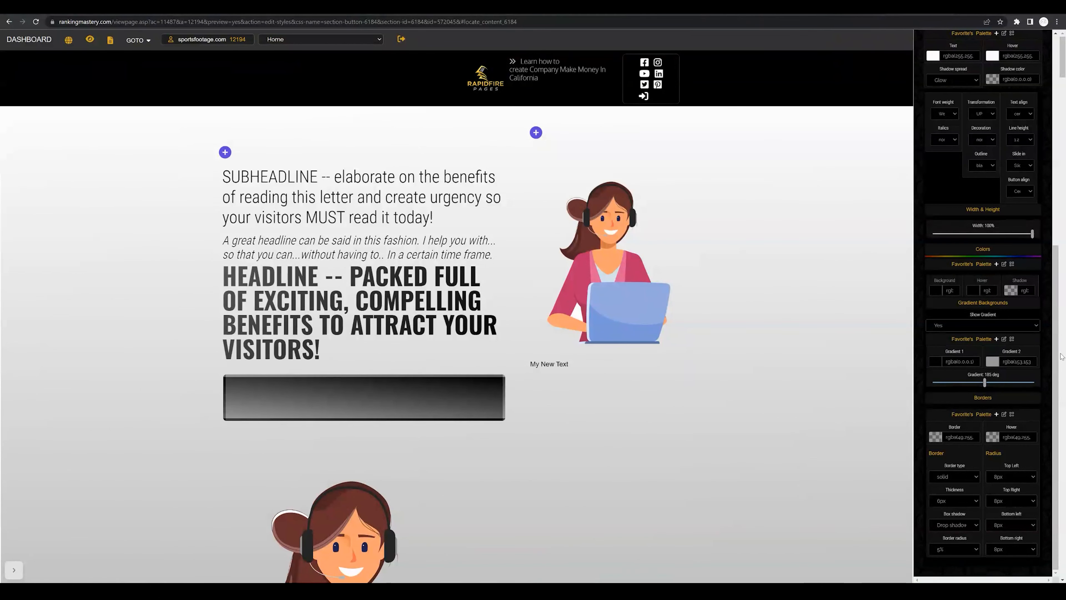
pyautogui.scroll(8, 1054, 97)
pyautogui.click(1007, 138)
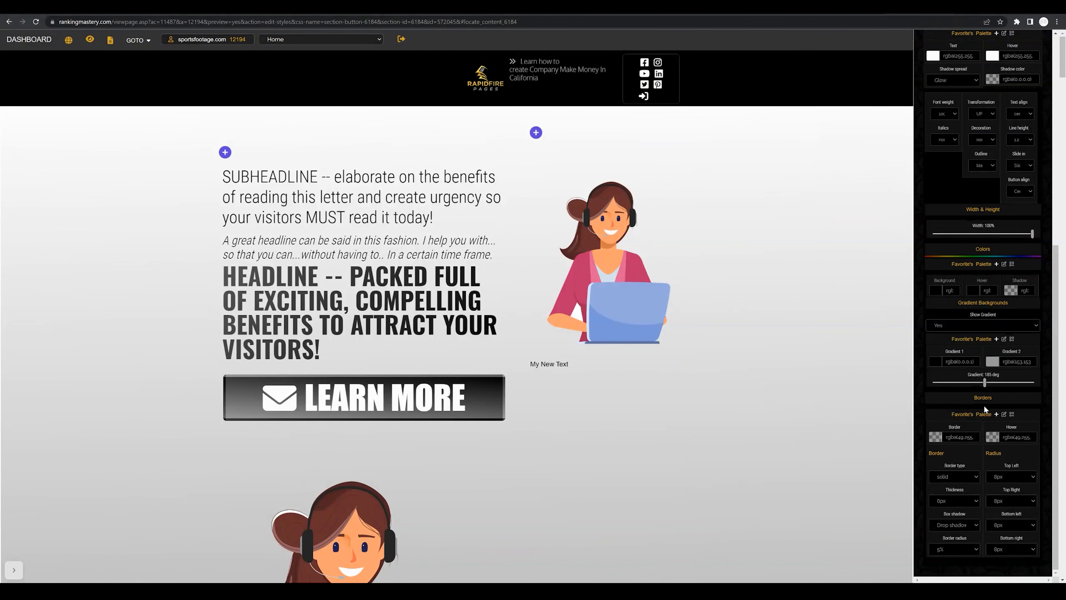
# Give the button a solid border 10px thick in opaque light cyan.
pyautogui.click(970, 477)
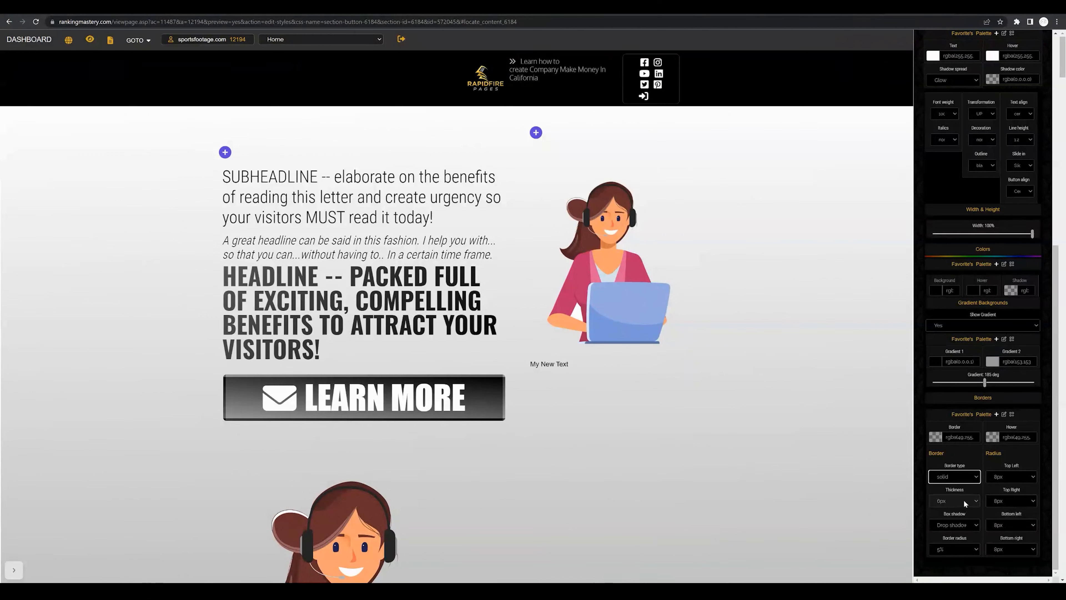
pyautogui.click(963, 499)
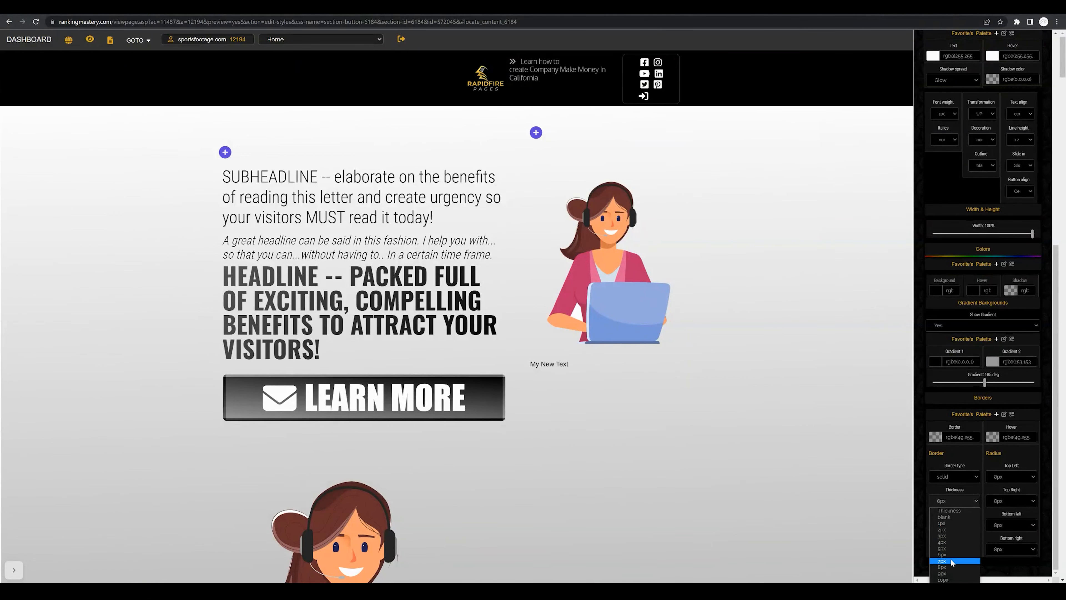
pyautogui.click(946, 579)
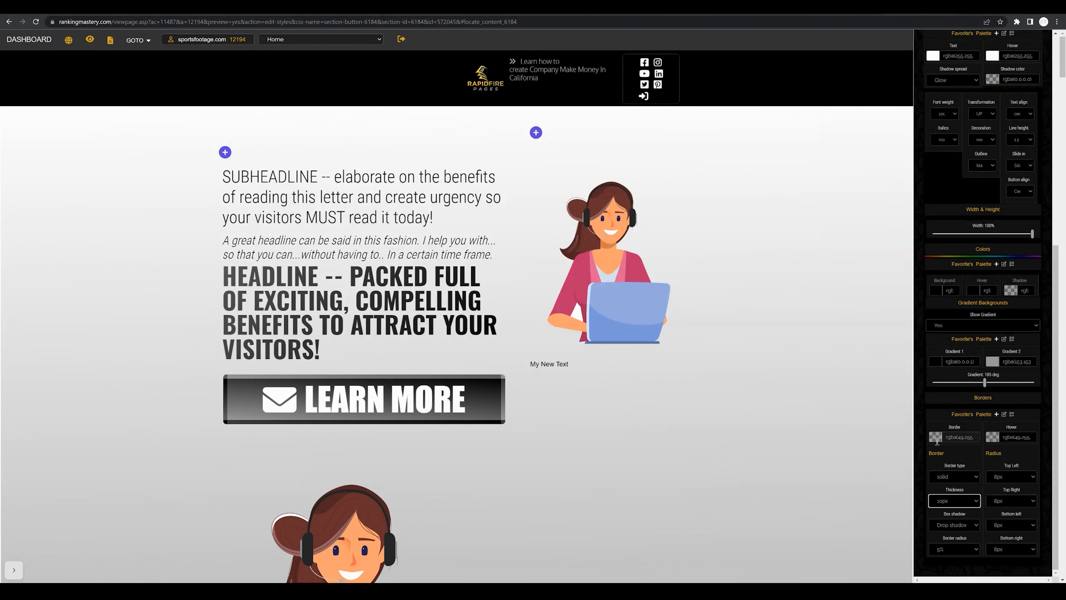
pyautogui.click(935, 438)
pyautogui.moveTo(971, 460); pyautogui.dragTo(973, 463)
pyautogui.moveTo(1032, 490); pyautogui.dragTo(1032, 447)
pyautogui.click(1027, 416)
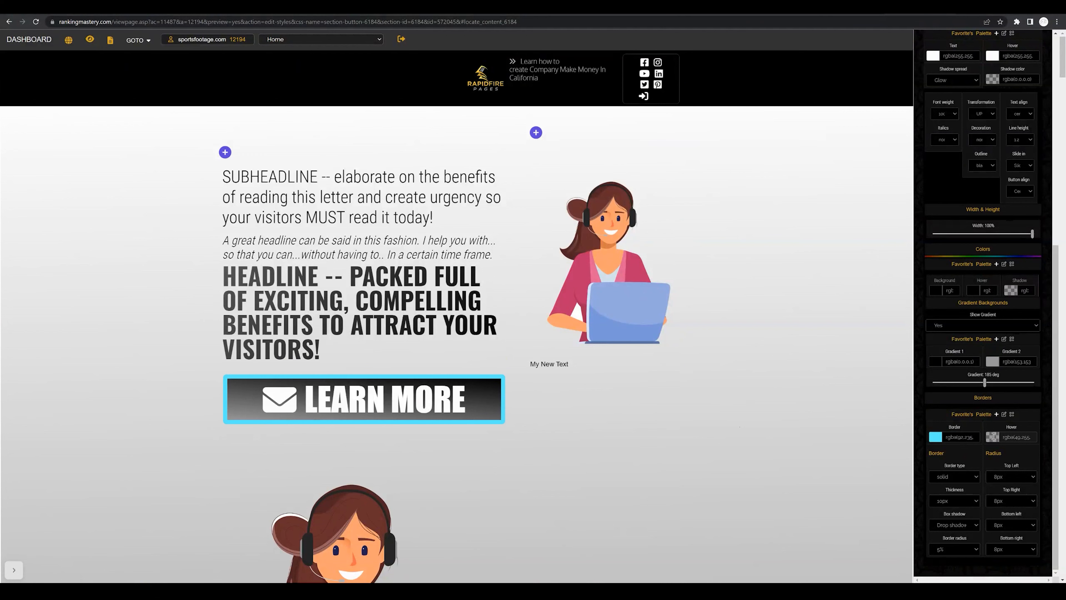
# Set the border's hover colour to the same cyan, rgba(92,235,255,1), and save the button styles.
pyautogui.click(958, 438)
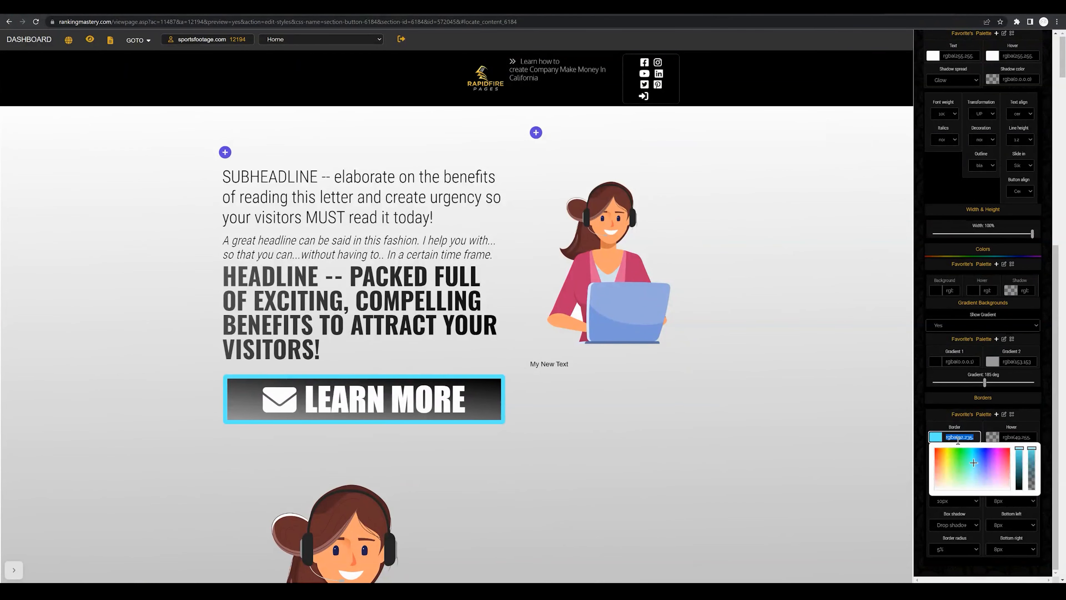
pyautogui.click(1015, 436)
pyautogui.write('rgba(92,235,255,1)')
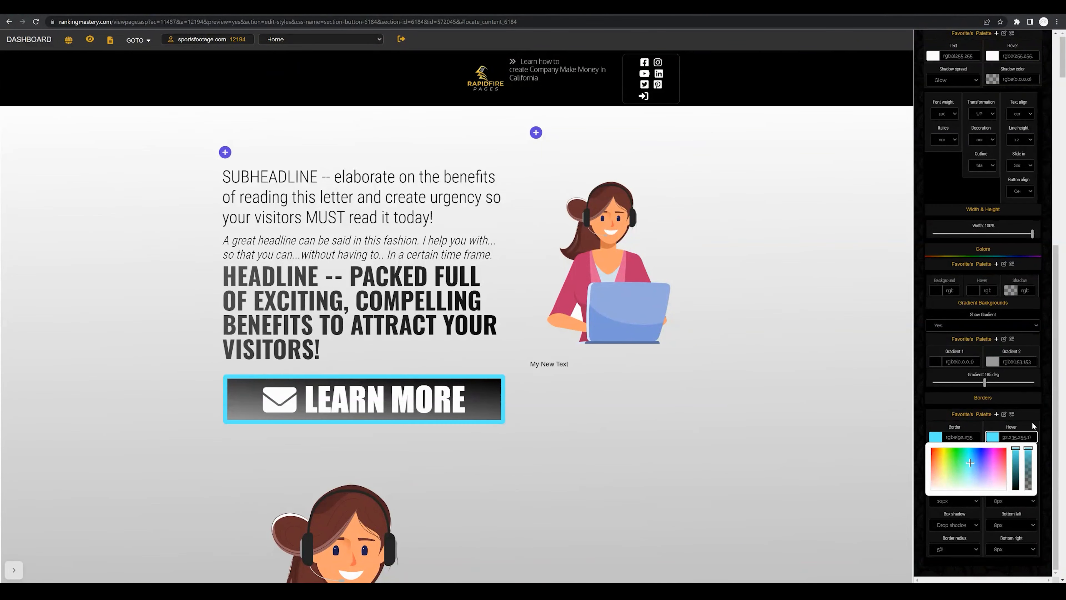
pyautogui.scroll(10, 1014, 294)
pyautogui.click(1015, 137)
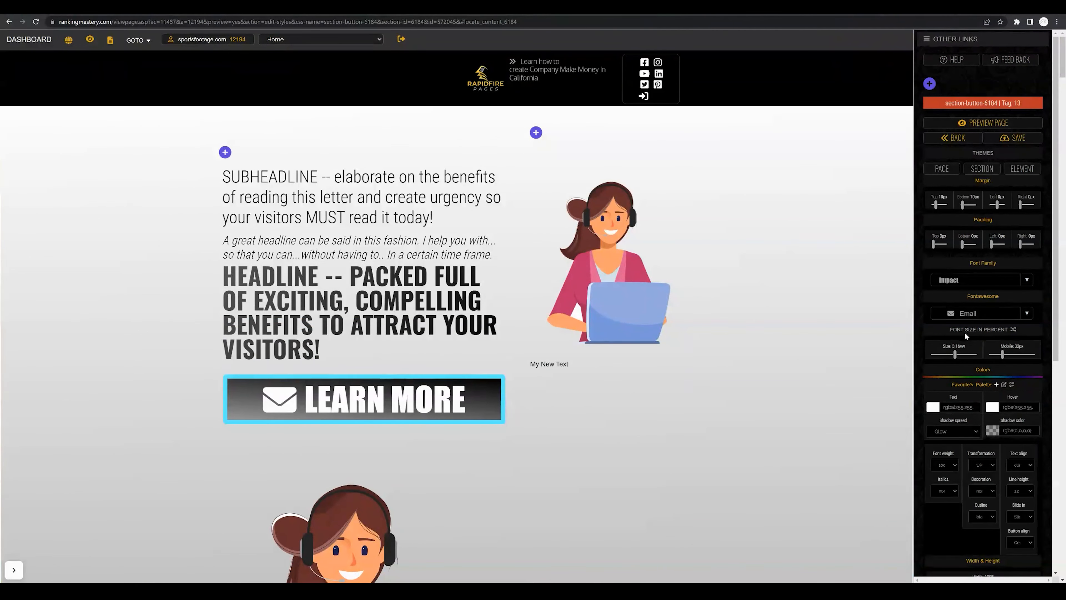
pyautogui.scroll(-8, 963, 511)
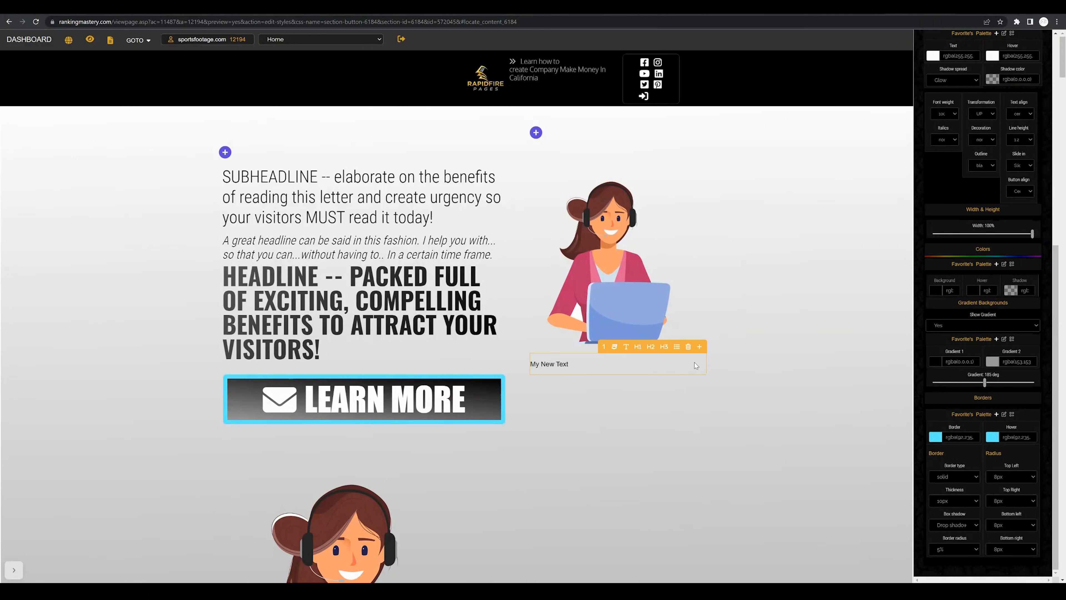
pyautogui.moveTo(1057, 366); pyautogui.dragTo(1059, 177)
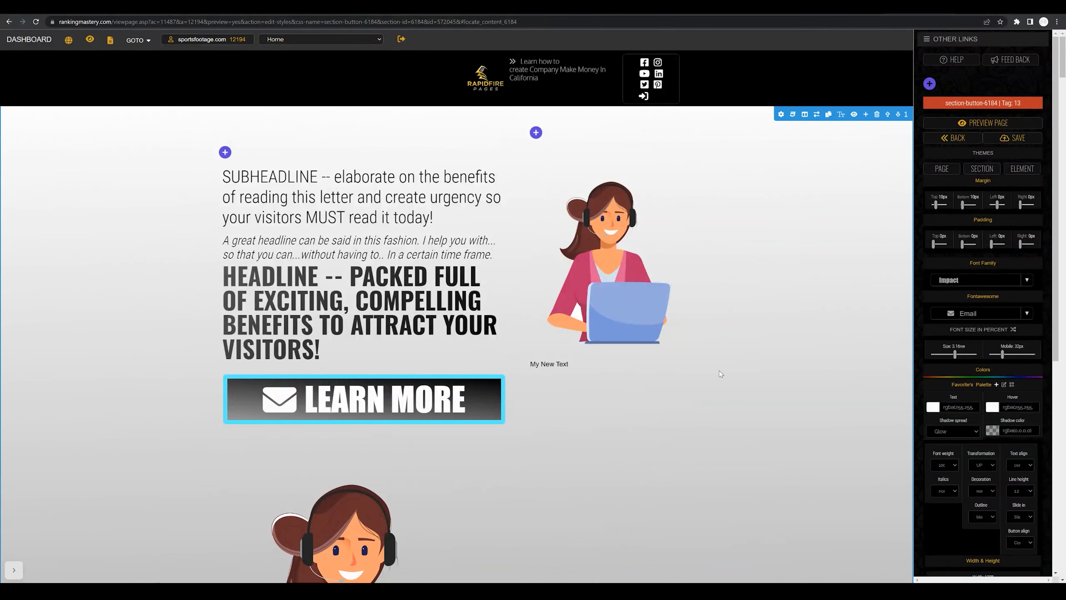